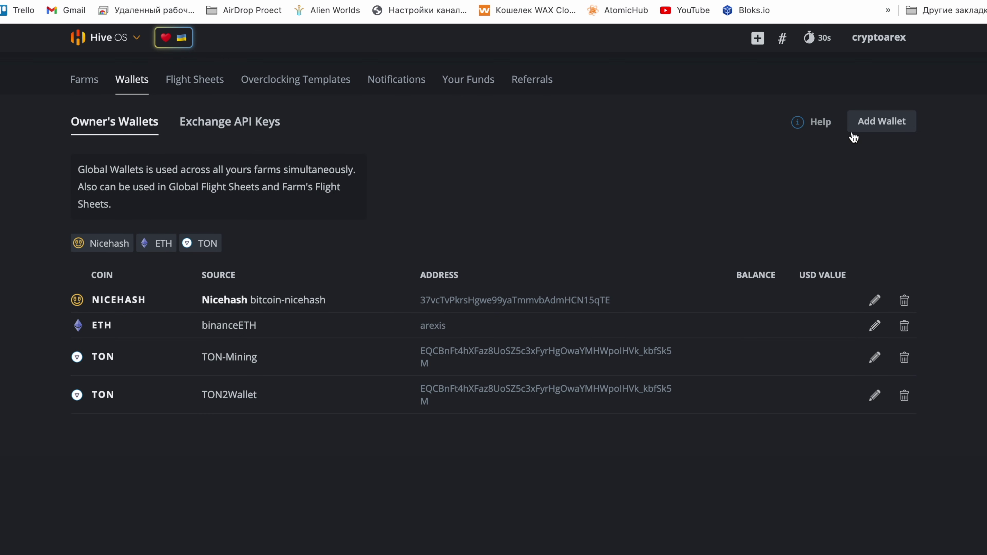
Start a new FIRO wallet and paste in its wallet address
left_click(862, 133)
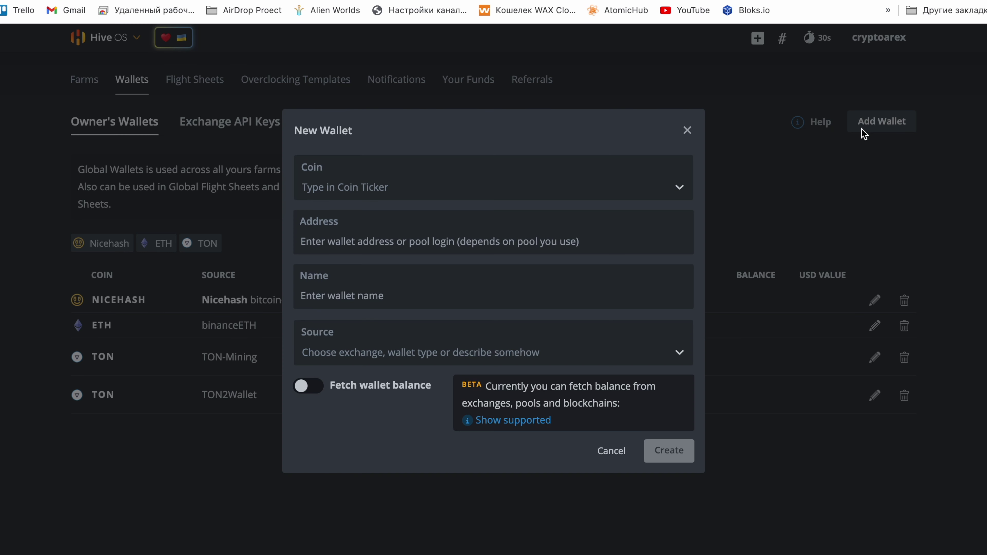
left_click(448, 197)
type("f")
left_click(413, 273)
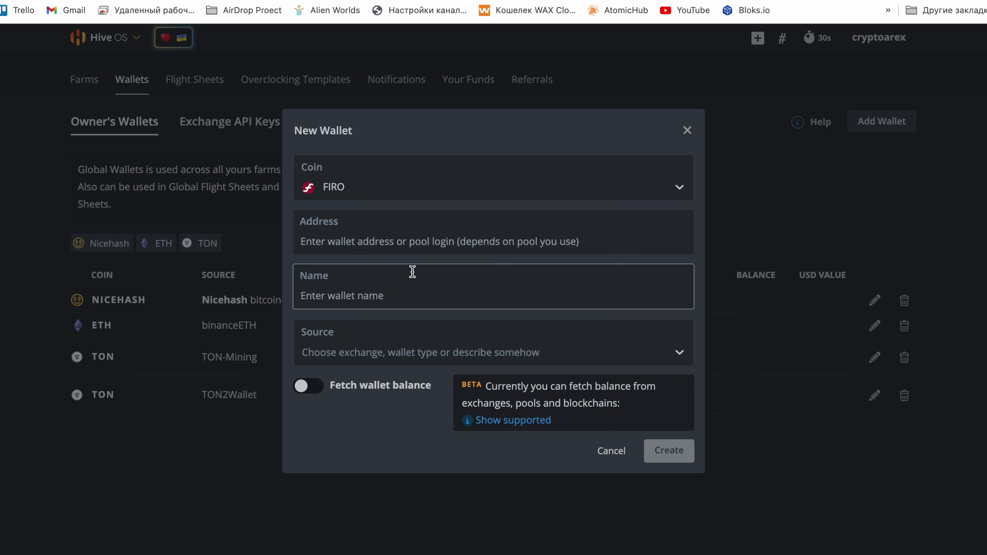
left_click(419, 241)
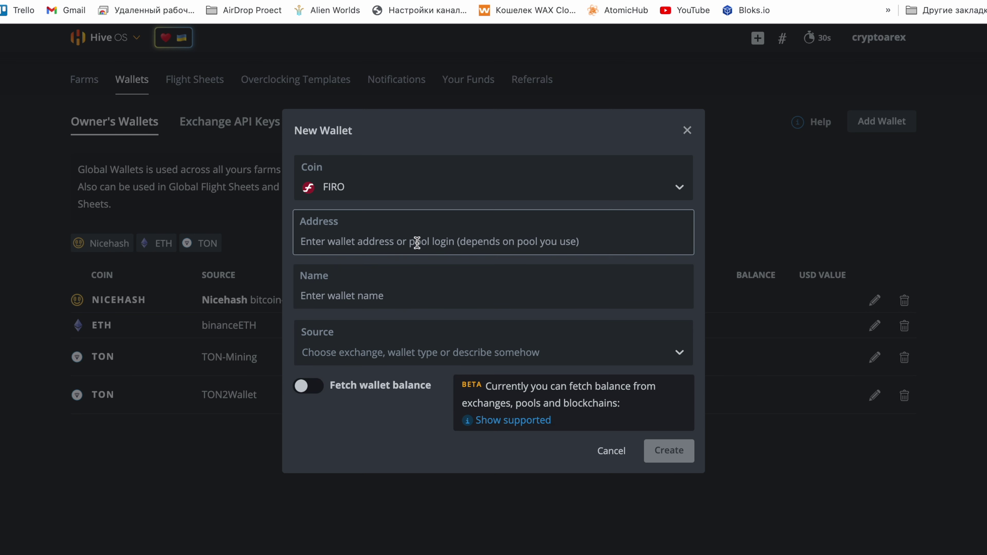
type("a95v4EE9BcdAy54wfVtrhVUF3jzUB4bzhY")
Name the wallet 'Firo BN' and save it
left_click(398, 283)
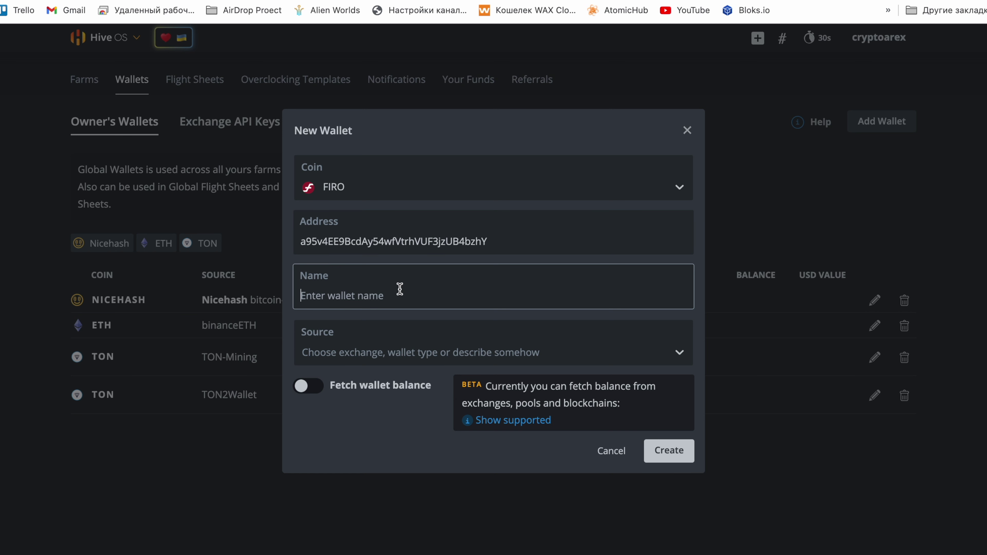
type("Firo")
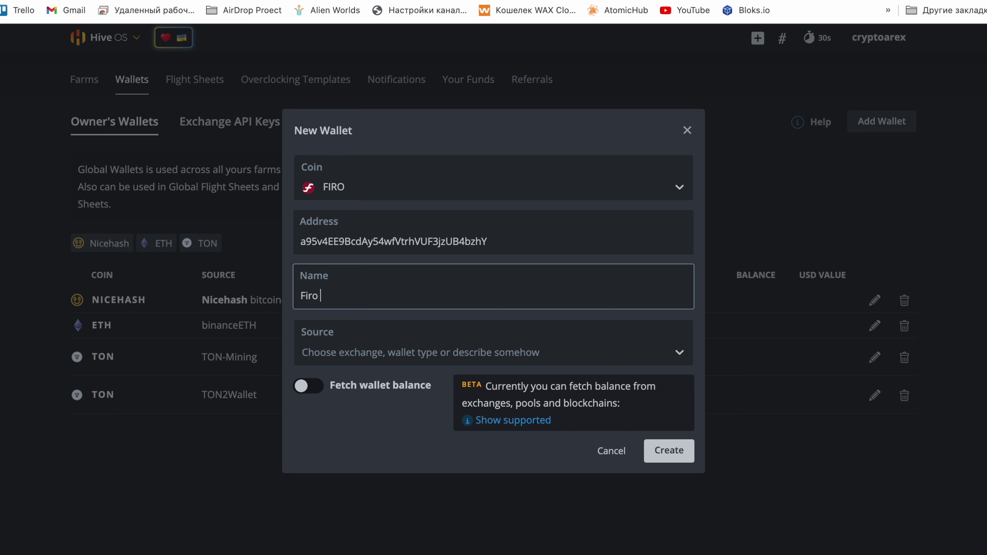
type("BN")
left_click(668, 449)
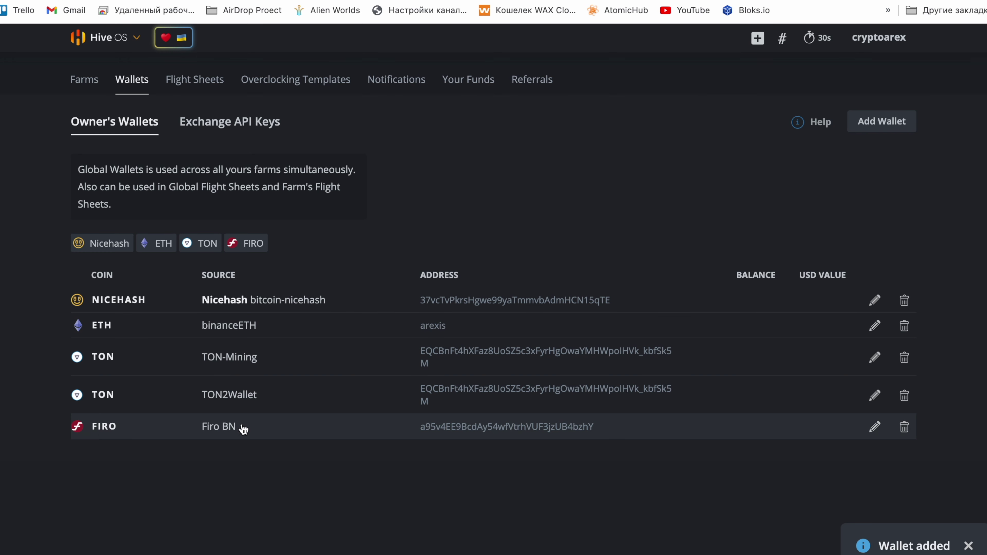
Start a new flight sheet with coin FIRO and the Firo BN wallet
left_click(185, 84)
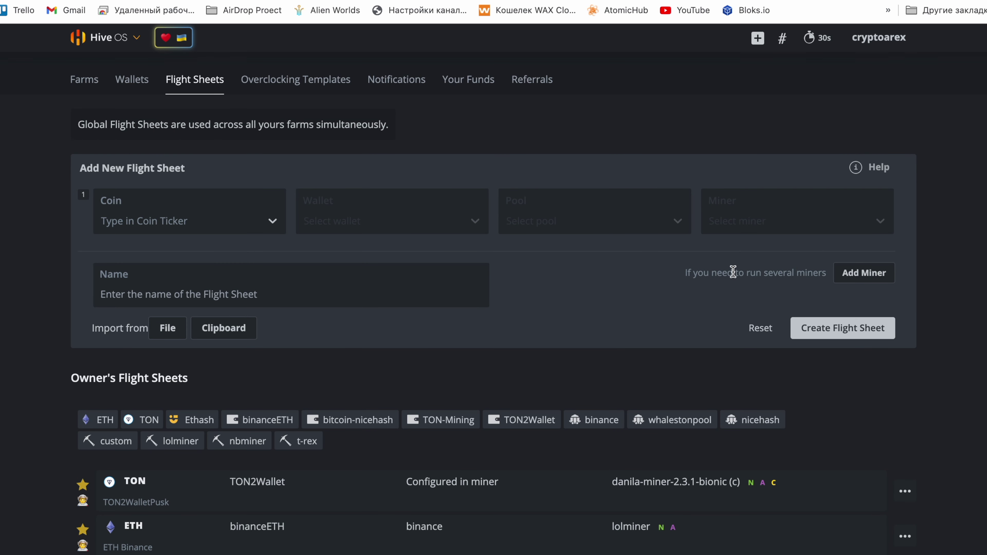
scroll(757, 268, "down", 2)
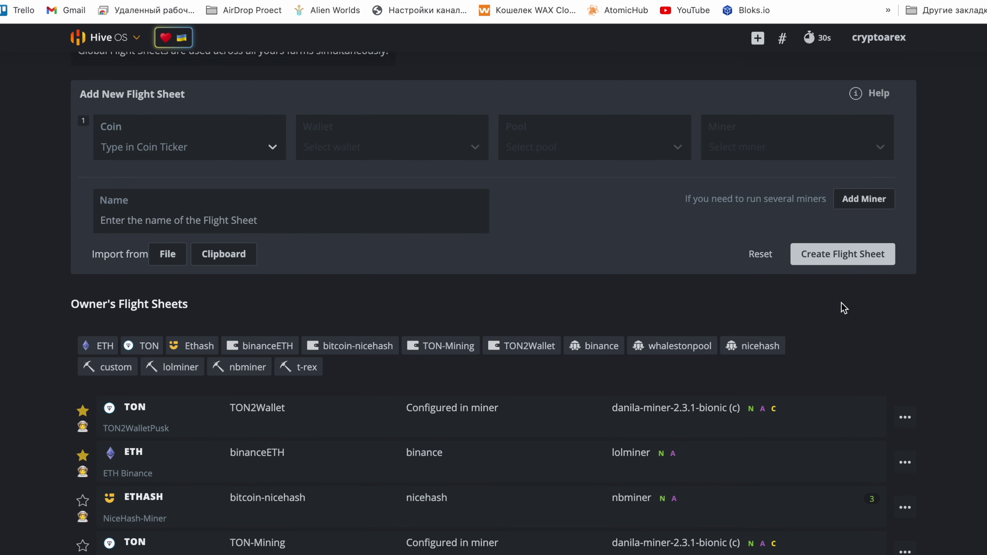
left_click(830, 264)
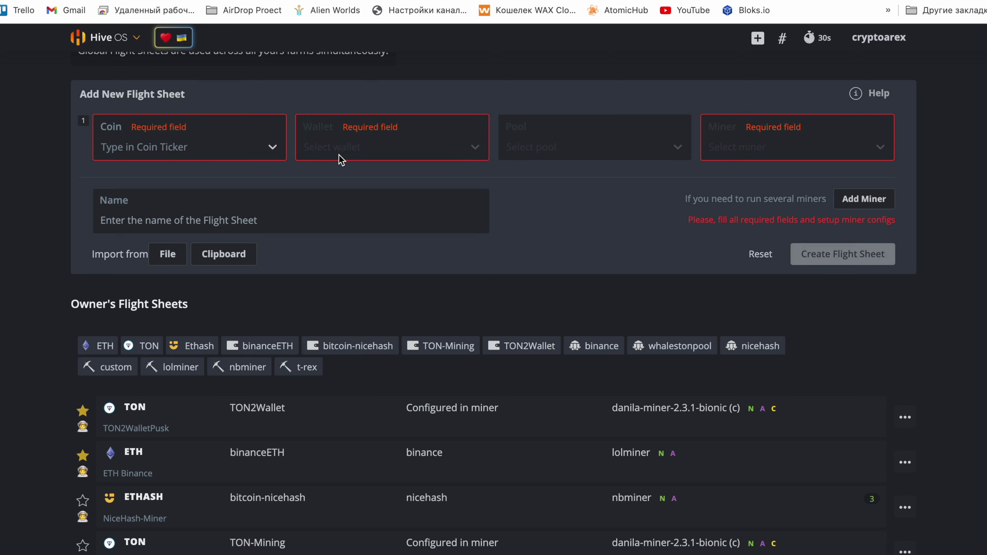
left_click(242, 149)
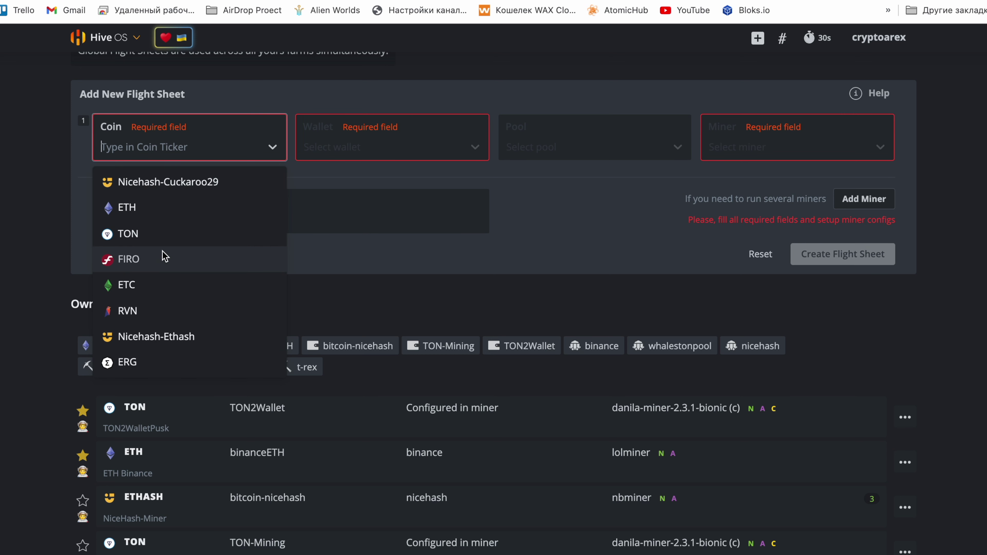
left_click(161, 259)
left_click(399, 153)
left_click(359, 185)
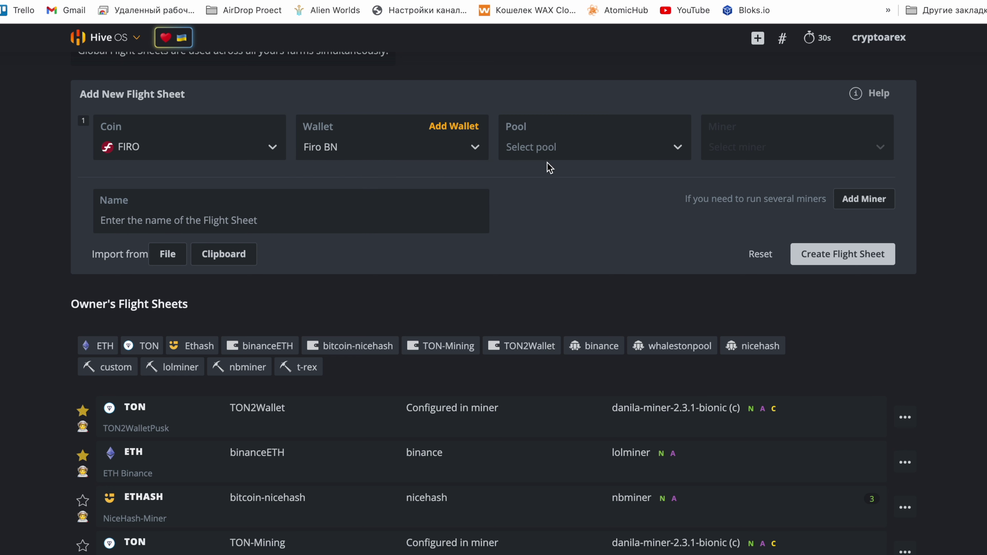
Set the pool to 2miners using the EU and ASIA GPU servers
left_click(554, 155)
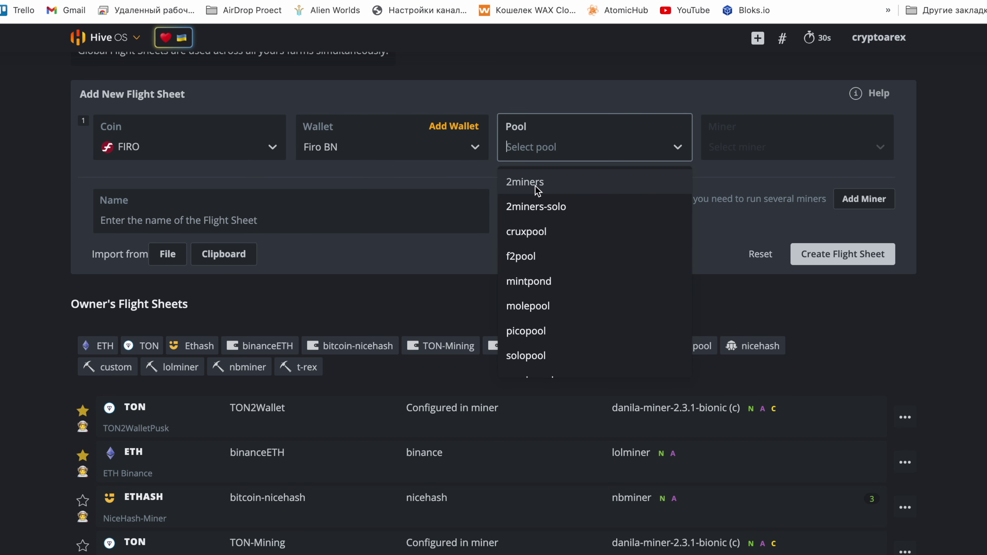
left_click(536, 184)
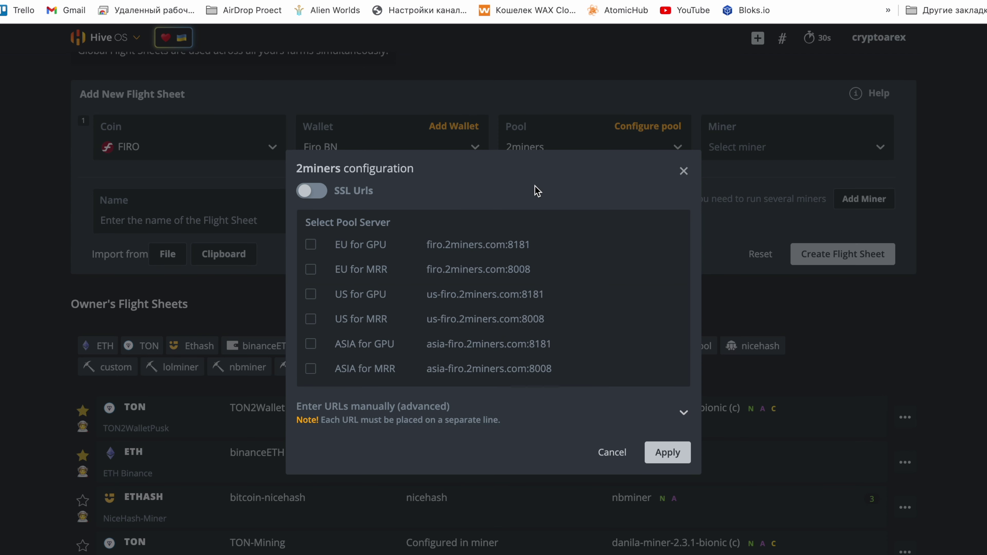
left_click(311, 245)
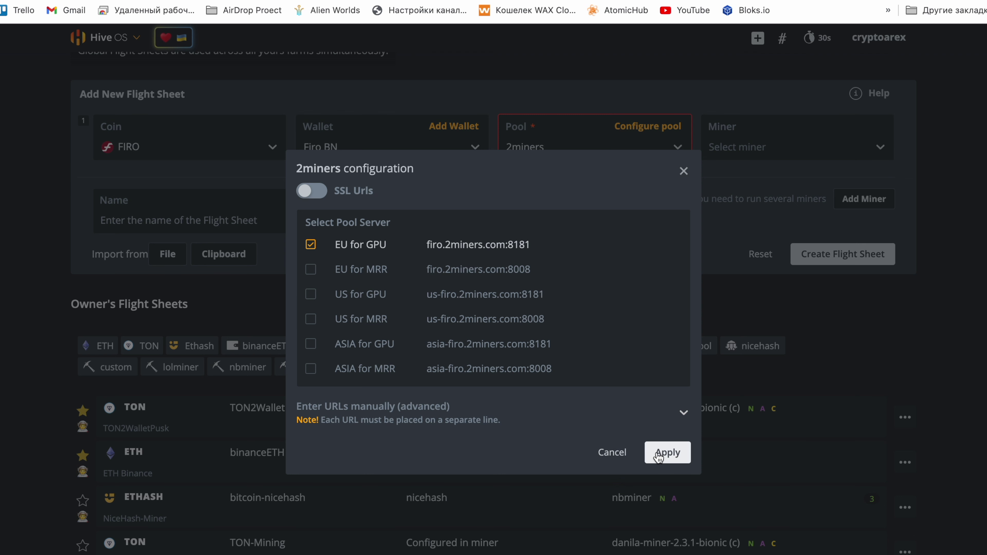
left_click(311, 346)
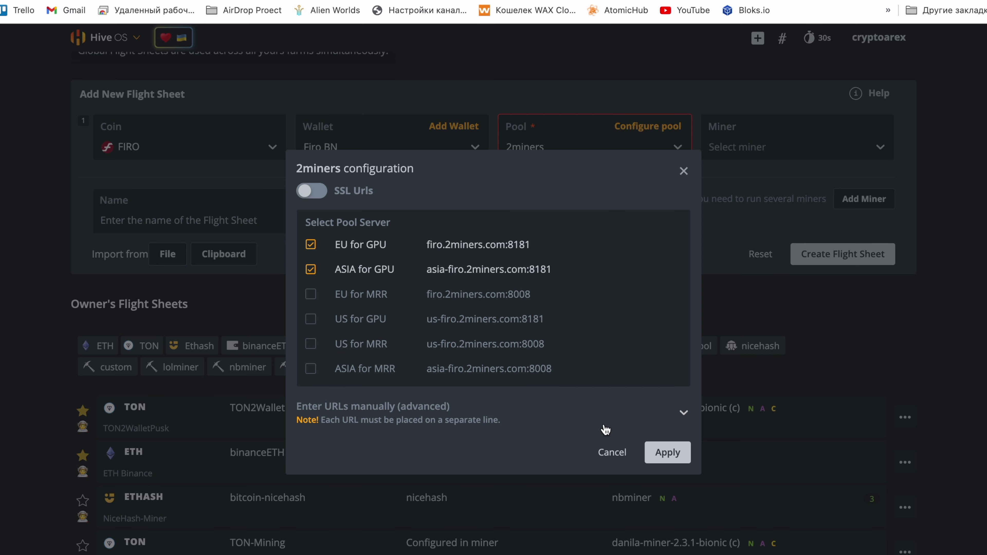
left_click(663, 454)
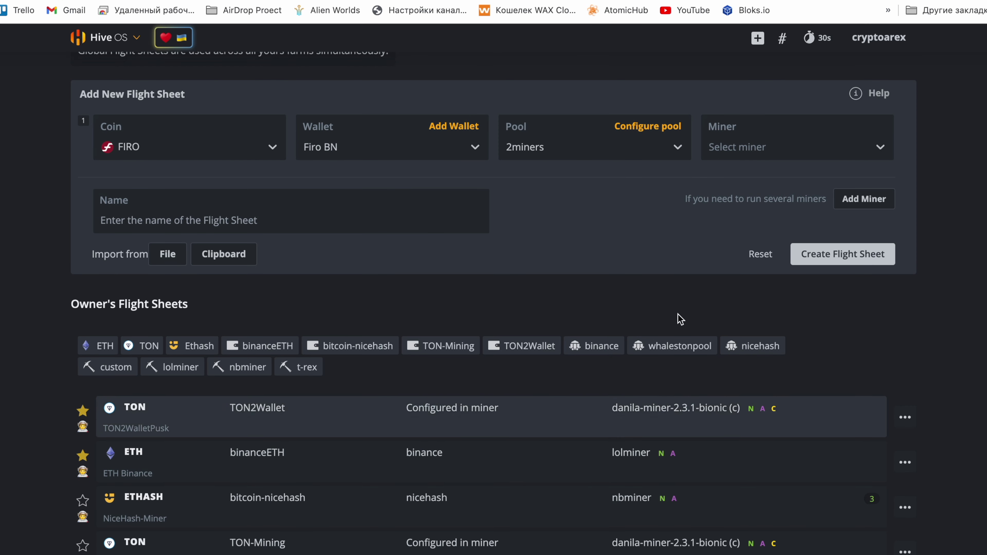
Choose T-Rex Miner, name the flight sheet 'FIRO MINING', and create it
left_click(760, 148)
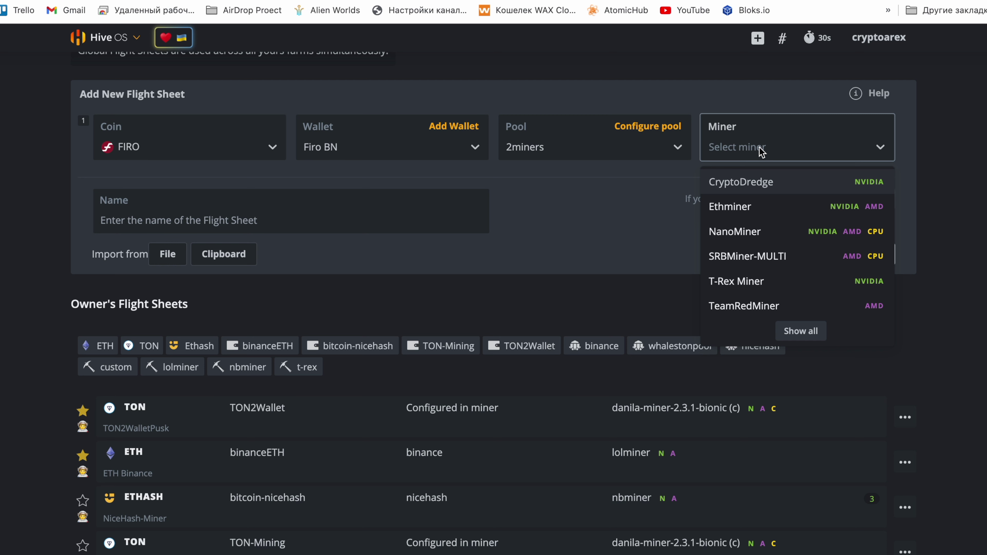
type("t")
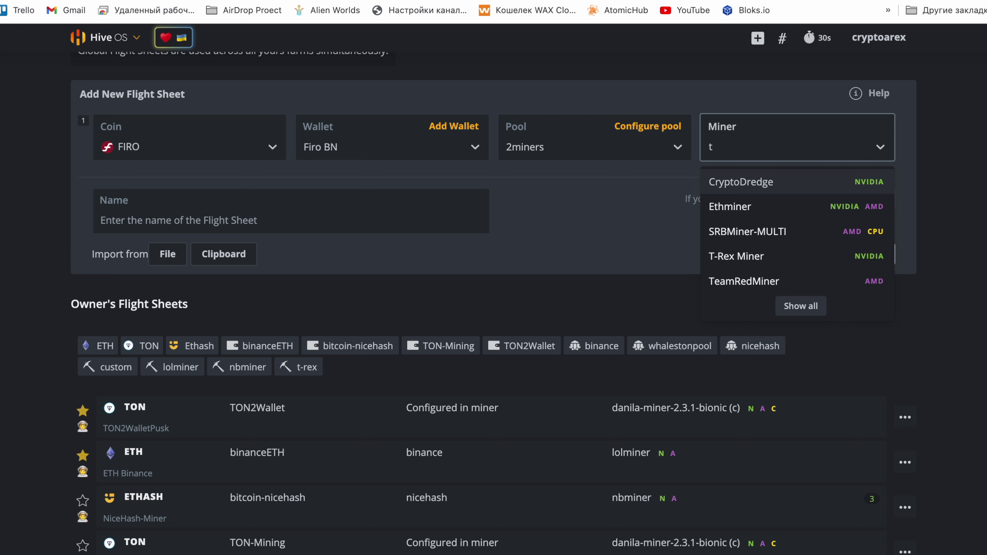
type("-r")
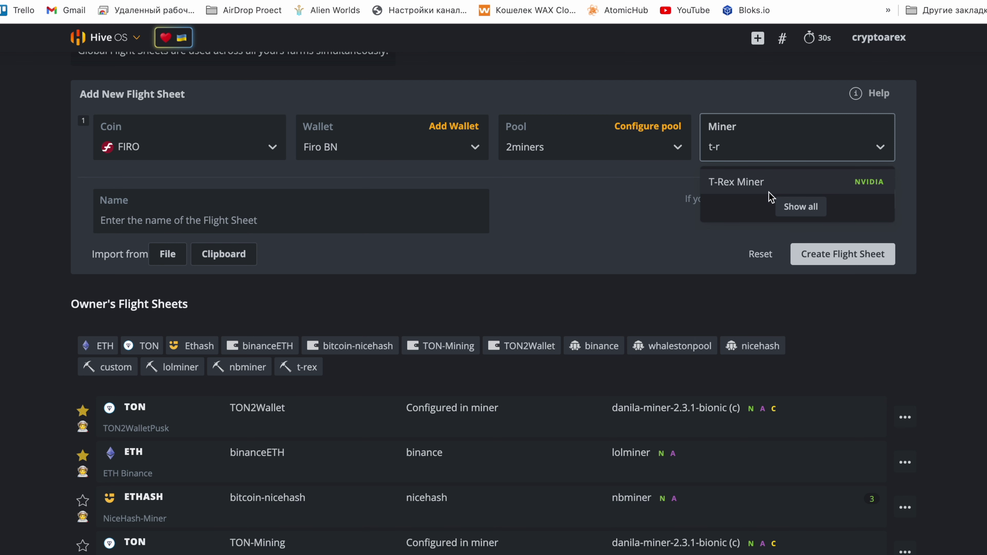
left_click(769, 186)
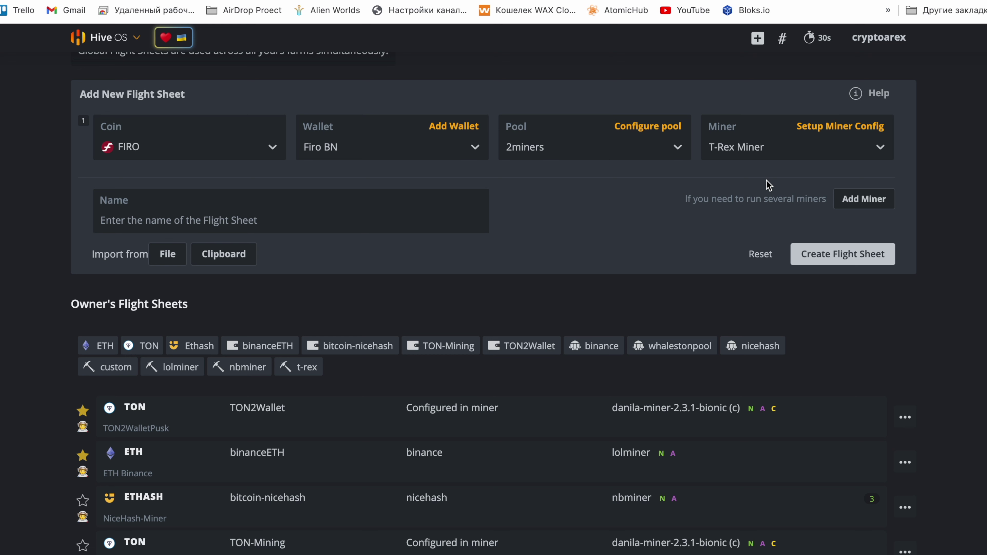
left_click(369, 218)
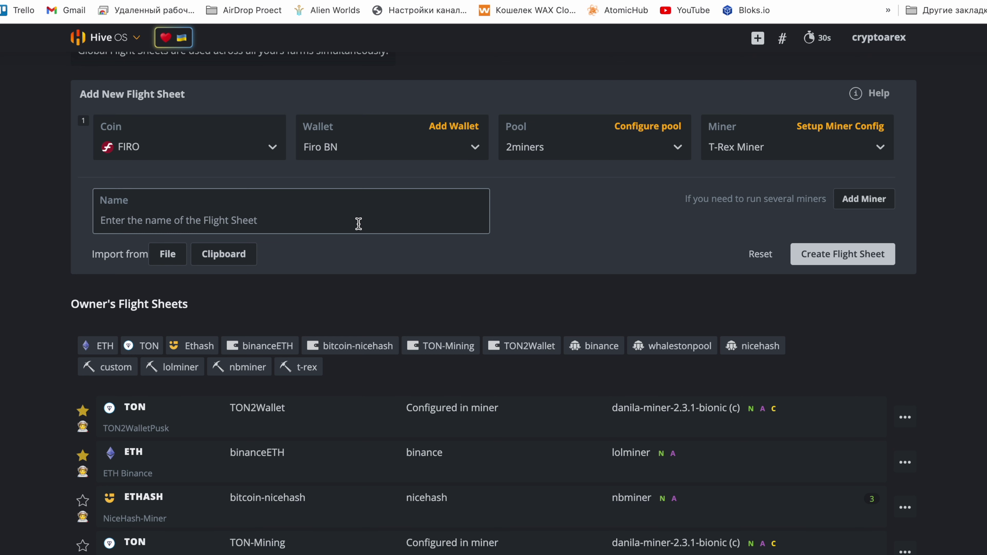
type("FIRO MI")
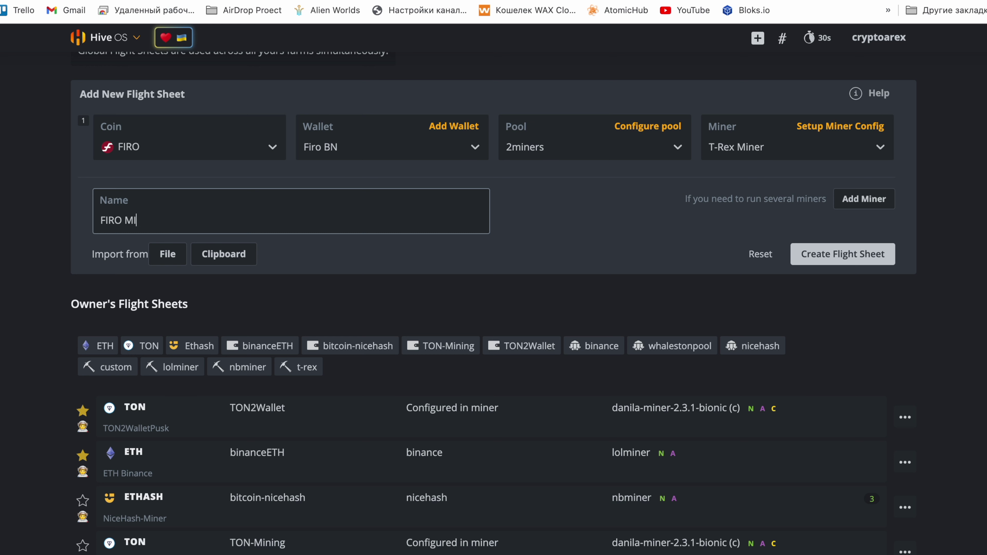
type("NING")
left_click(860, 261)
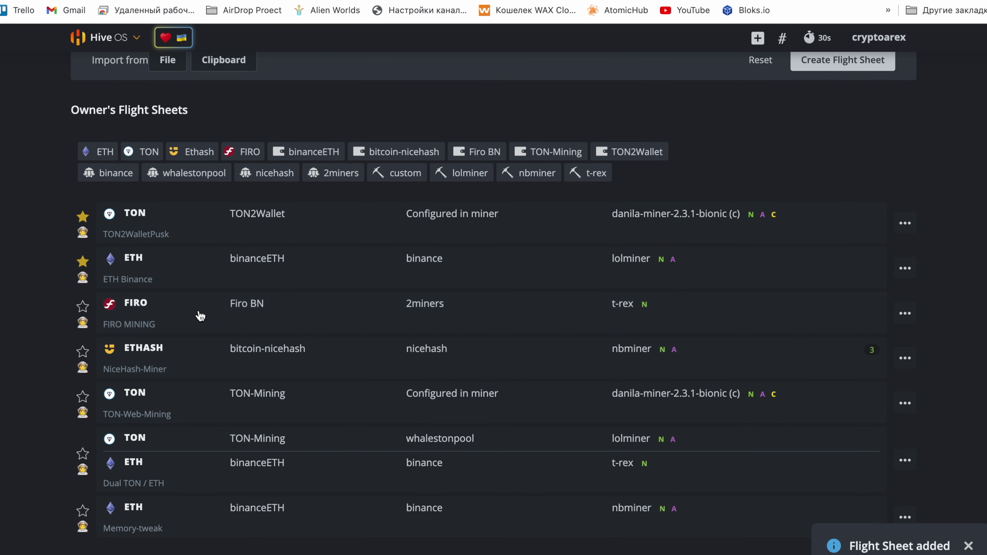
scroll(236, 285, "up", 7)
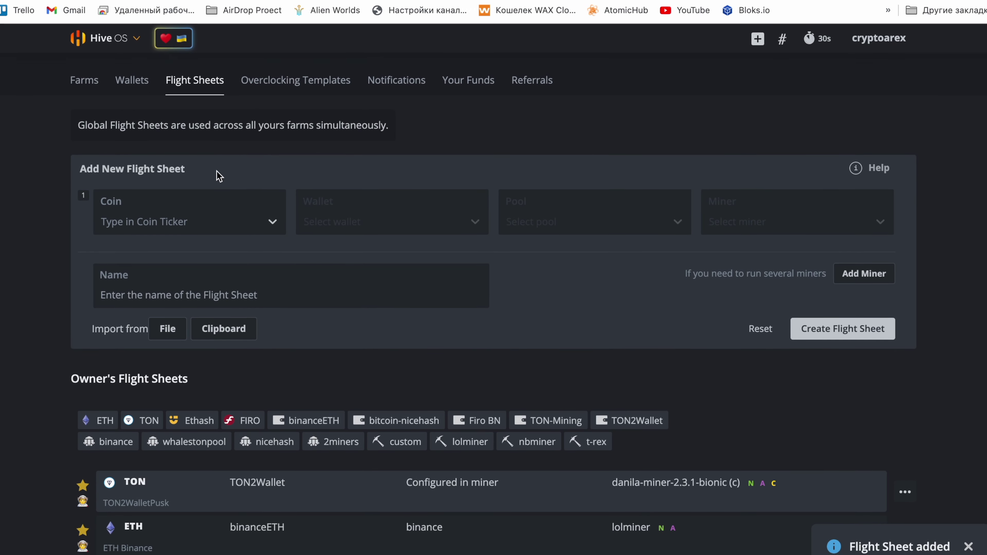
Open the GTX1060x2 rig in cryptofarm and view its flight sheets
left_click(80, 77)
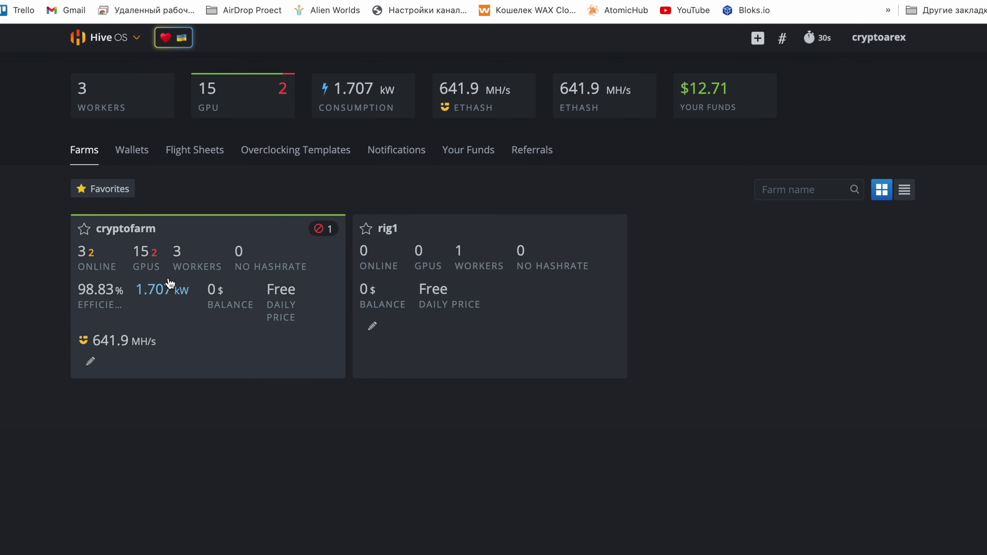
left_click(168, 278)
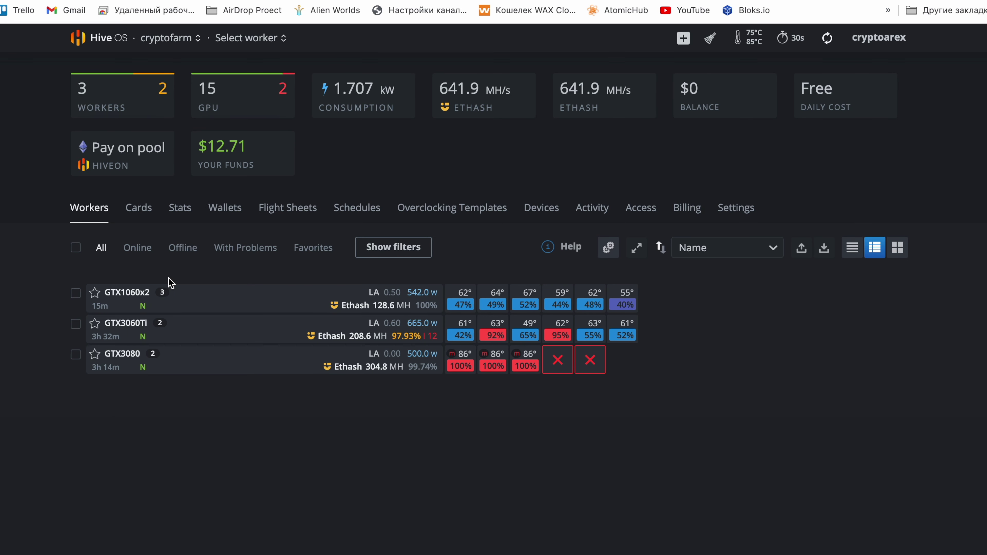
left_click(134, 297)
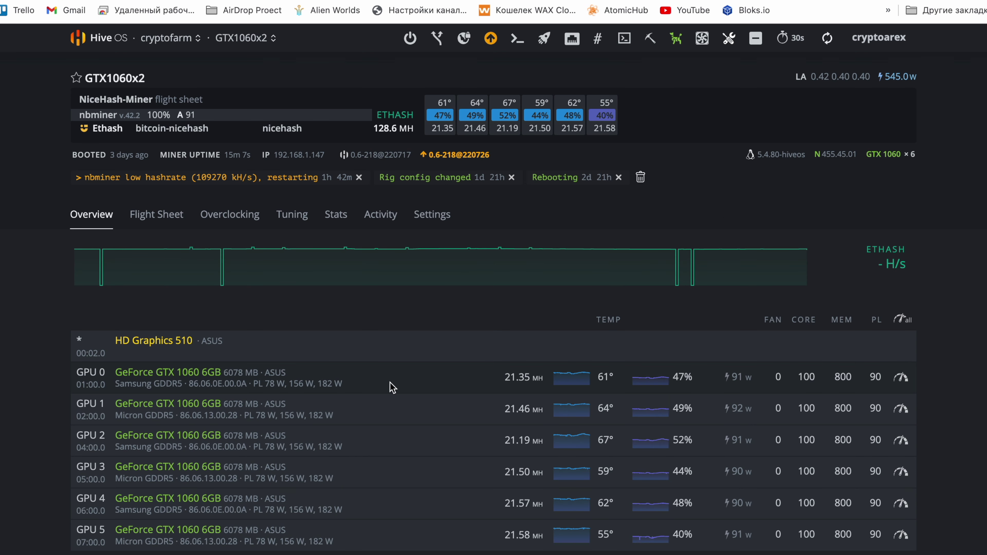
scroll(504, 392, "down", 5)
scroll(504, 392, "up", 5)
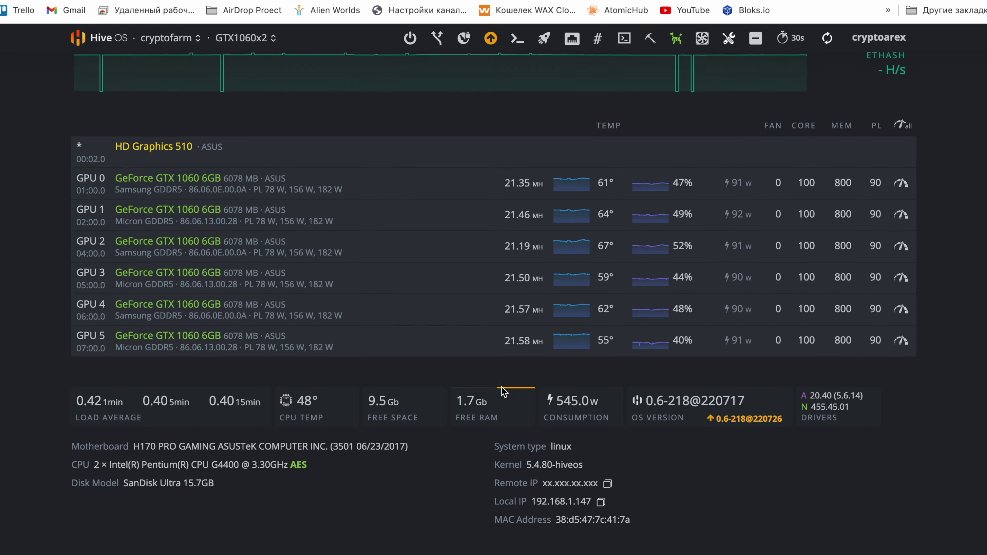
left_click(174, 214)
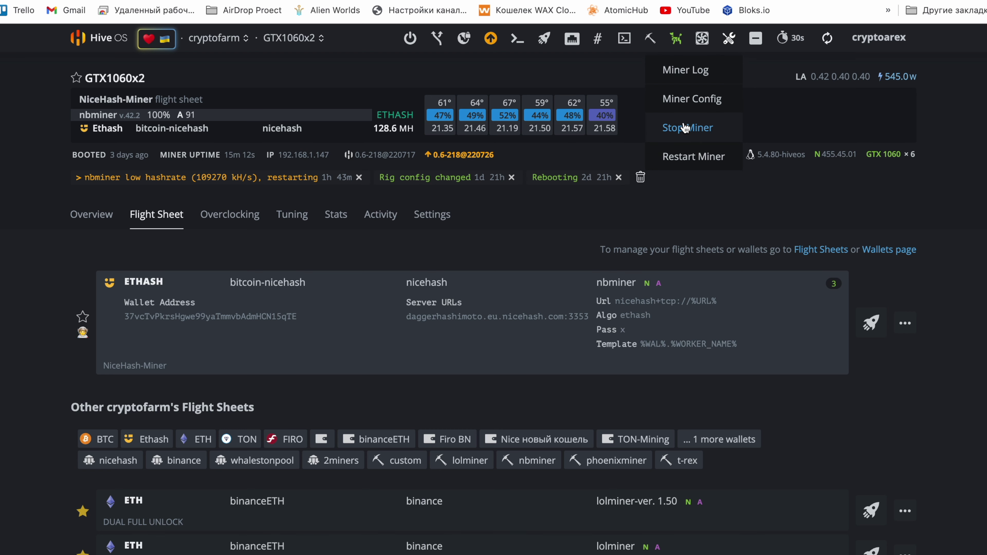
Stop the rig's miner and apply the FIRO MINING flight sheet
left_click(687, 127)
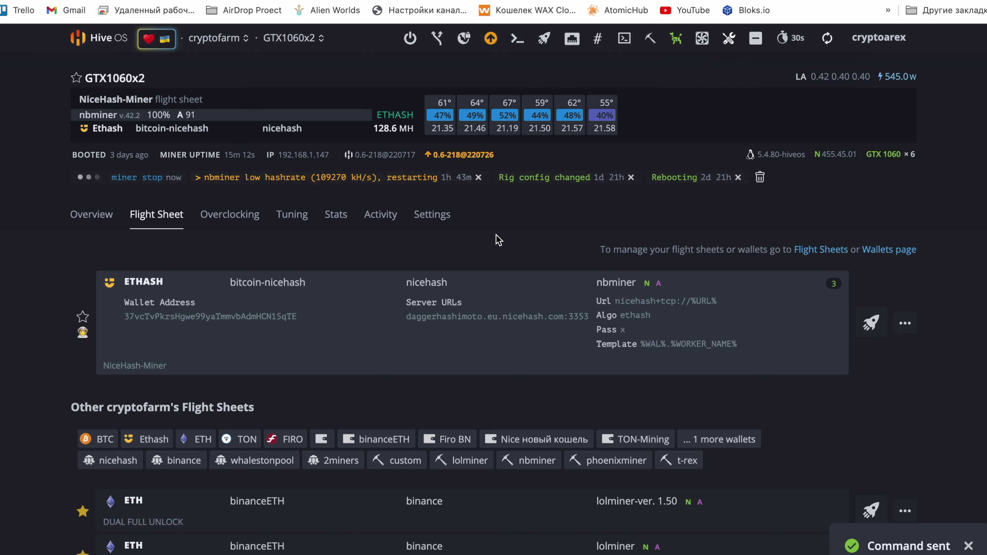
scroll(499, 240, "down", 10)
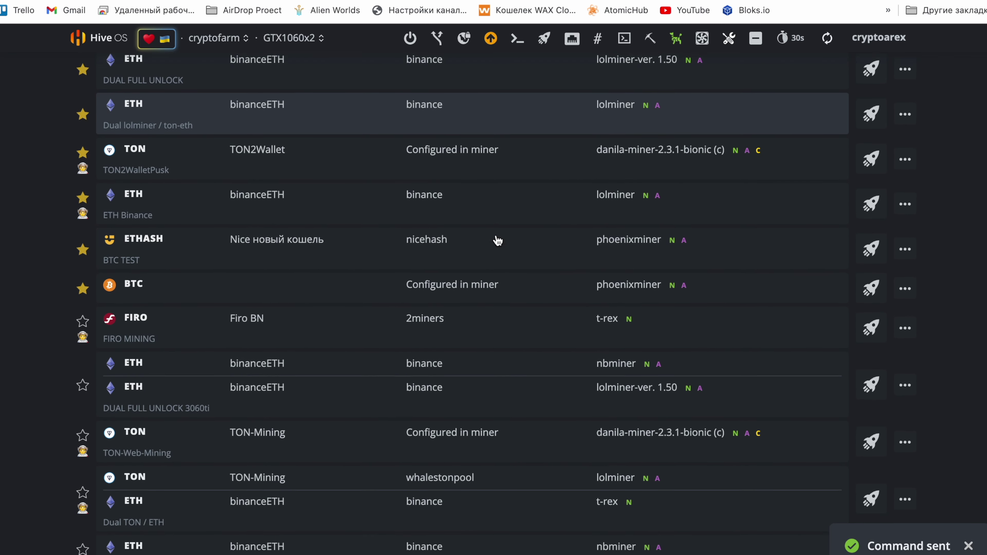
left_click(861, 334)
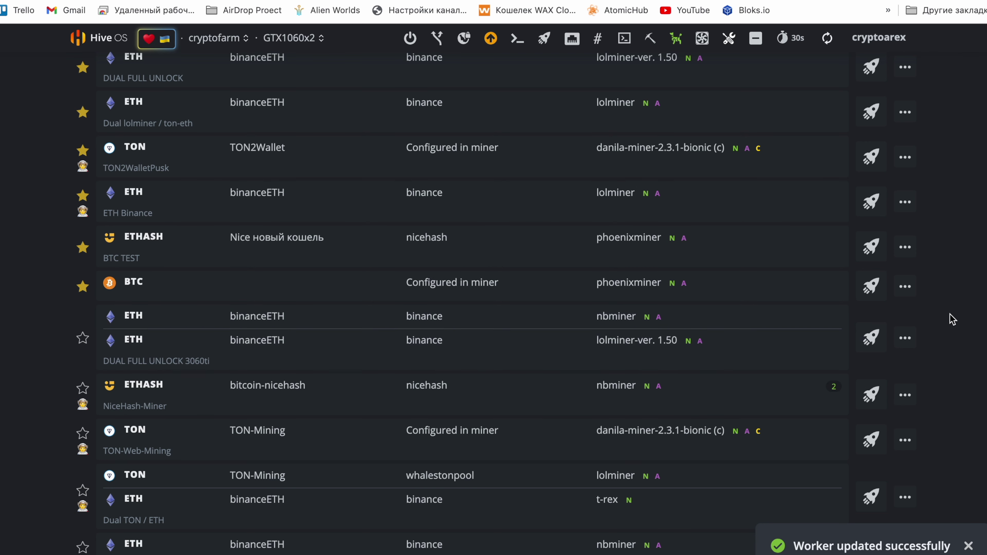
scroll(954, 256, "up", 10)
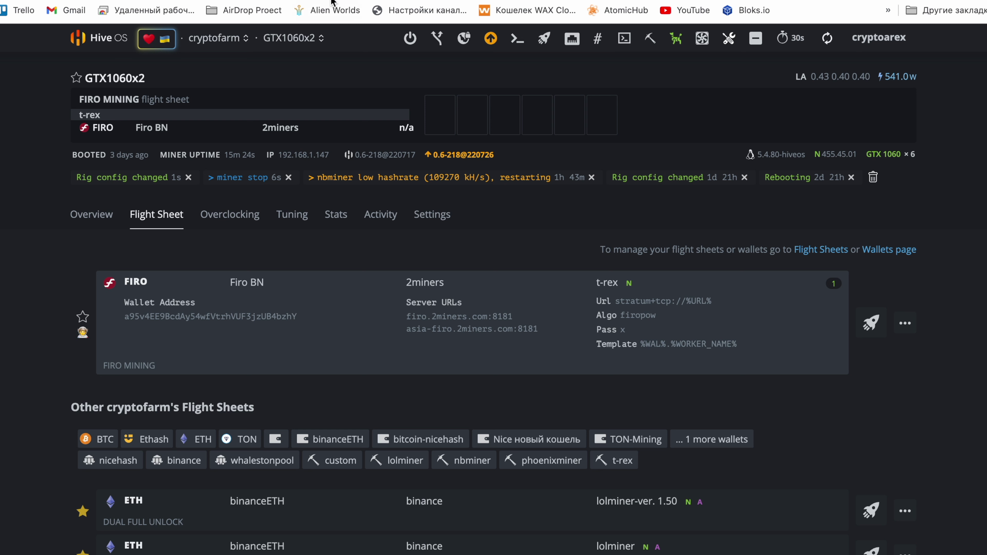
Refresh the cryptofarm workers list to see GTX1060x2 mining FIRO at 61.84 MH
left_click(828, 43)
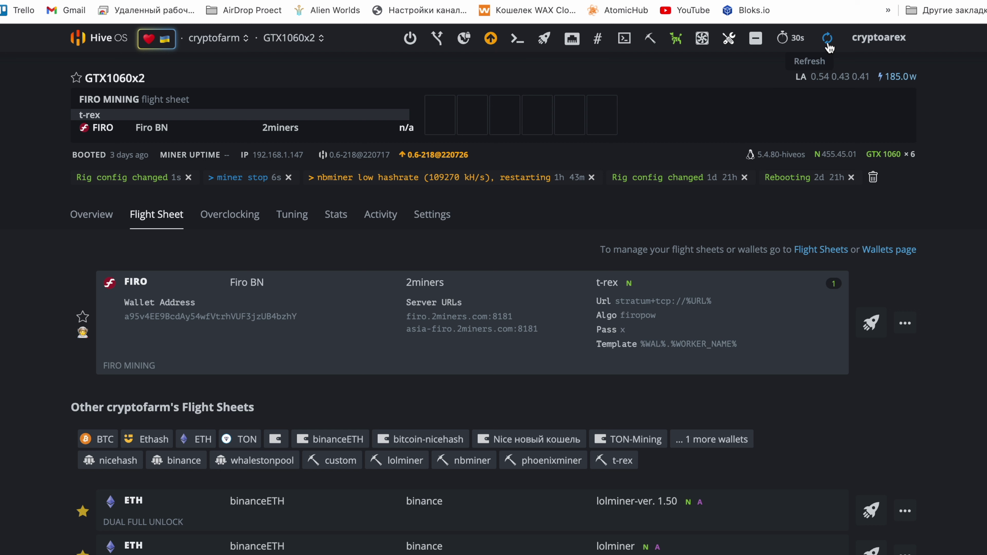
left_click(101, 42)
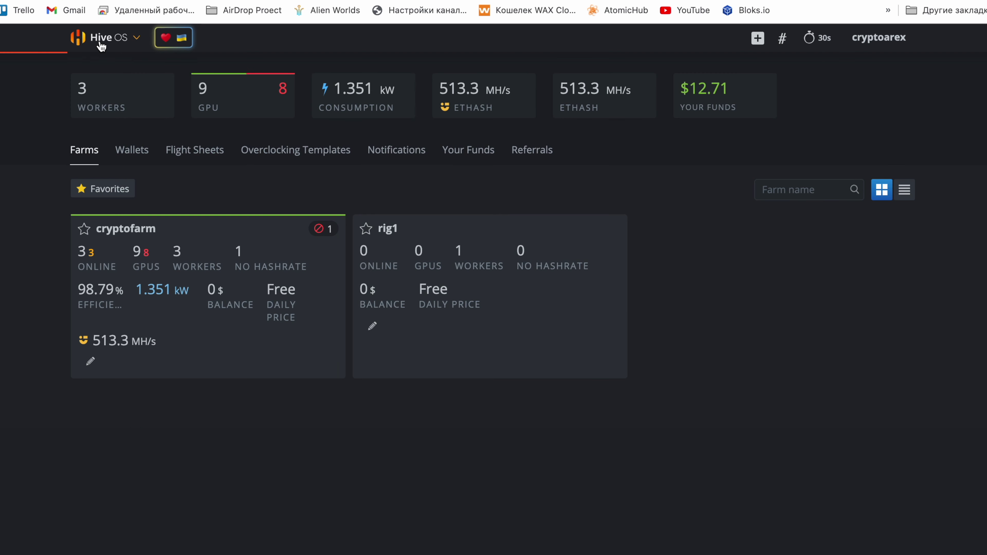
left_click(231, 292)
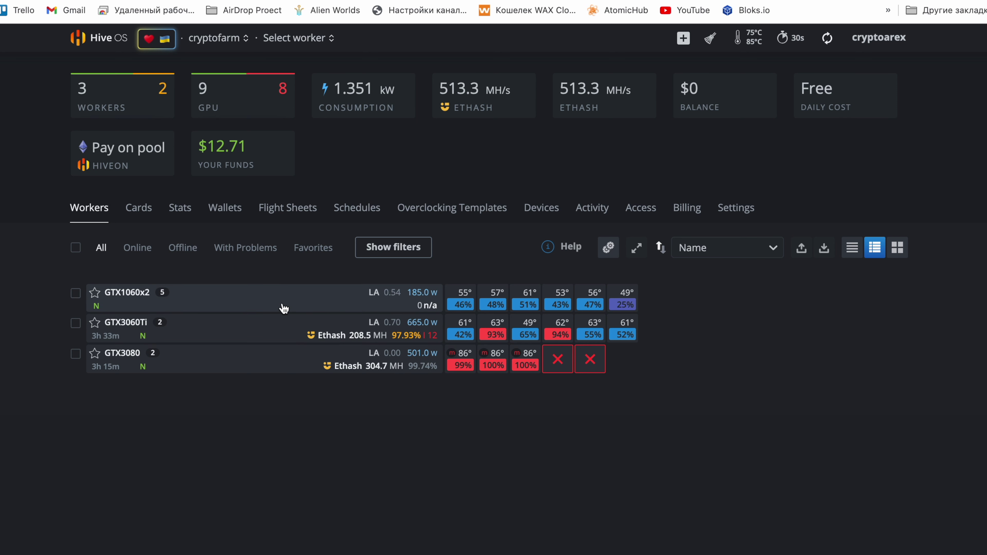
key("super+r")
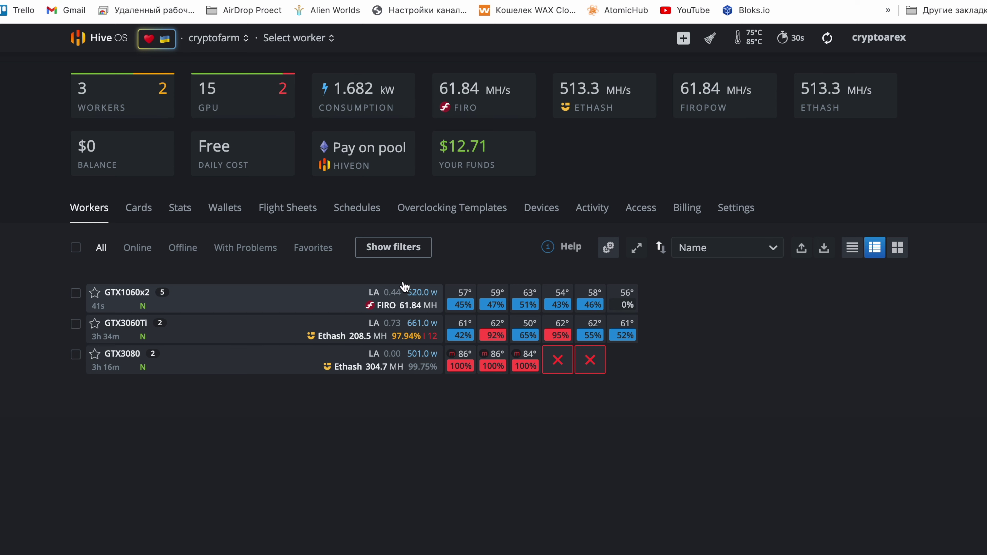
Force-upgrade GTX1060x2 to 0.6-218@220726 with reboot after completion
left_click(132, 294)
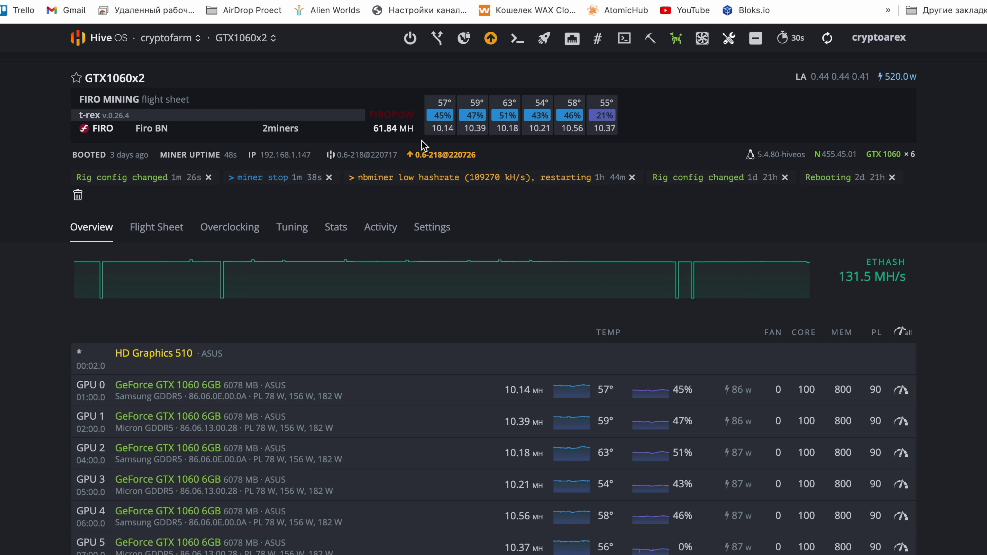
left_click(434, 155)
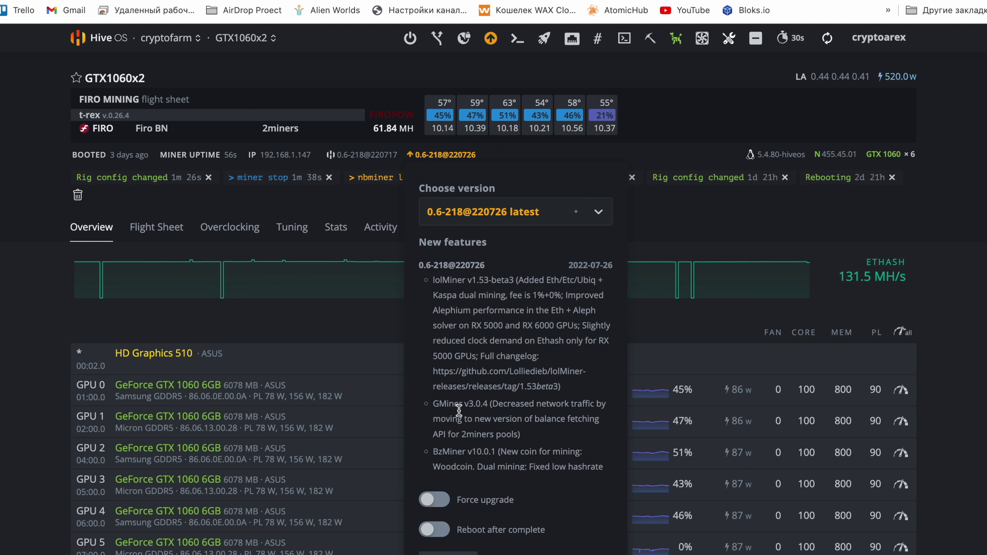
left_click(435, 500)
left_click(434, 530)
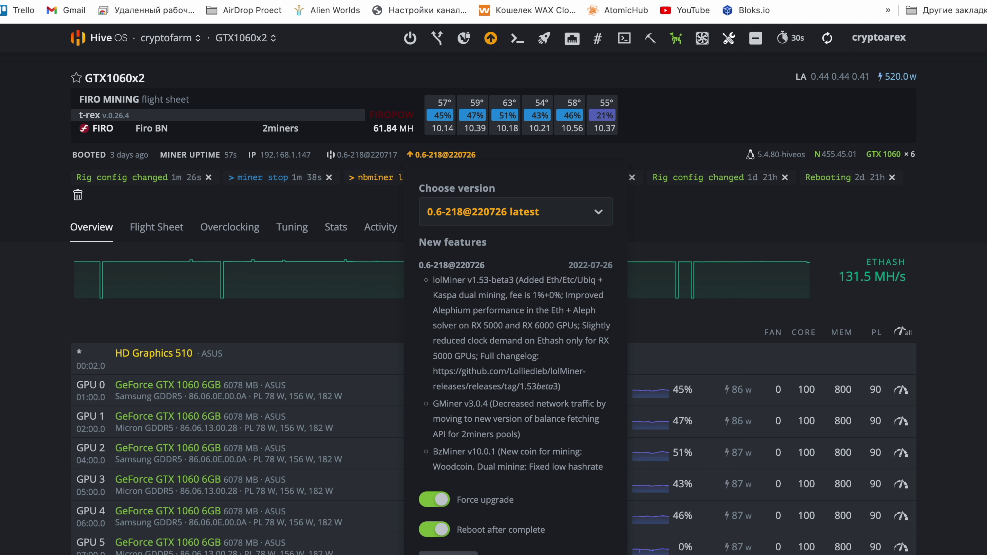
left_click(448, 554)
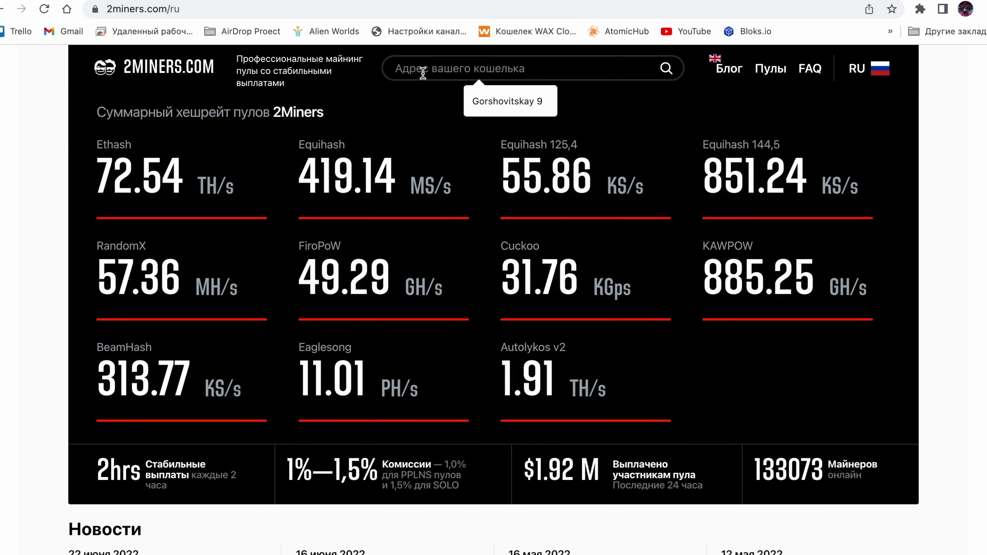
Look up the FIRO wallet on 2miners and check GTX1060x2 at 42.95 MH/s
type("a95v4EE9BcdAy54wfVtrhVUF3jzUB4bzhY")
left_click(666, 68)
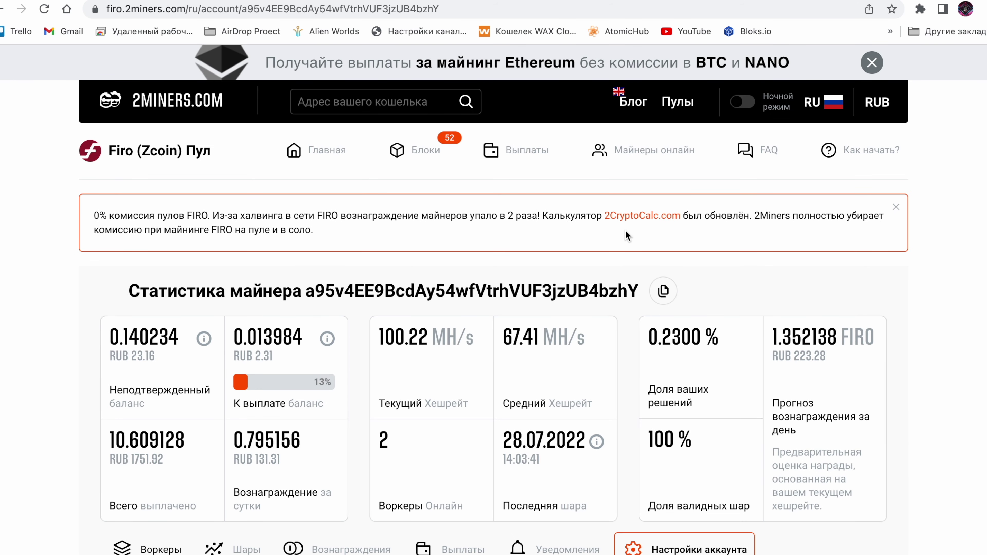
scroll(573, 328, "down", 3)
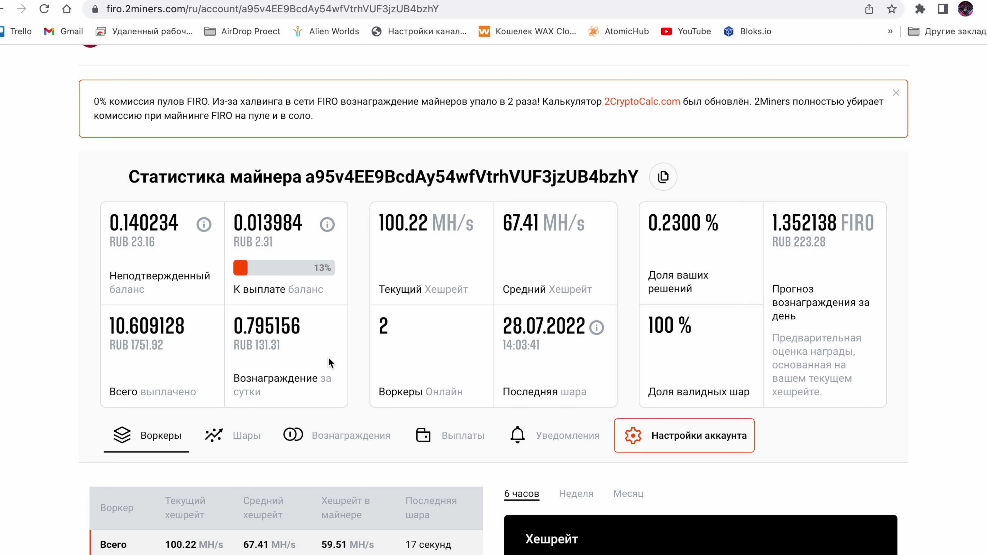
scroll(329, 363, "down", 4)
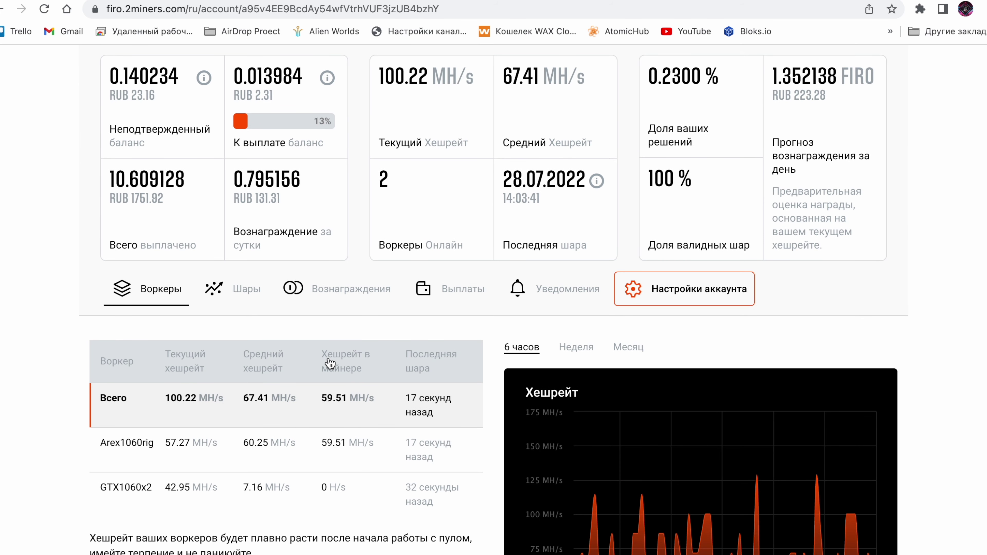